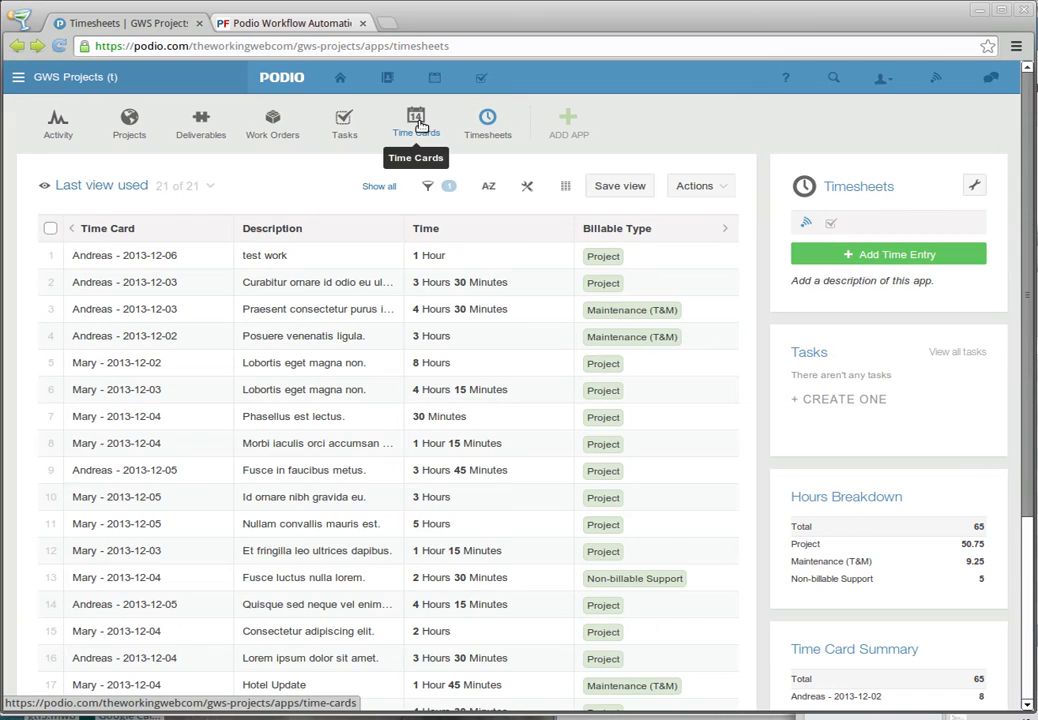
Look over the Time Cards and Timesheets lists, and inspect the time card choices in a blank time entry form.
{"action": "left_click", "coordinate": [420, 124]}
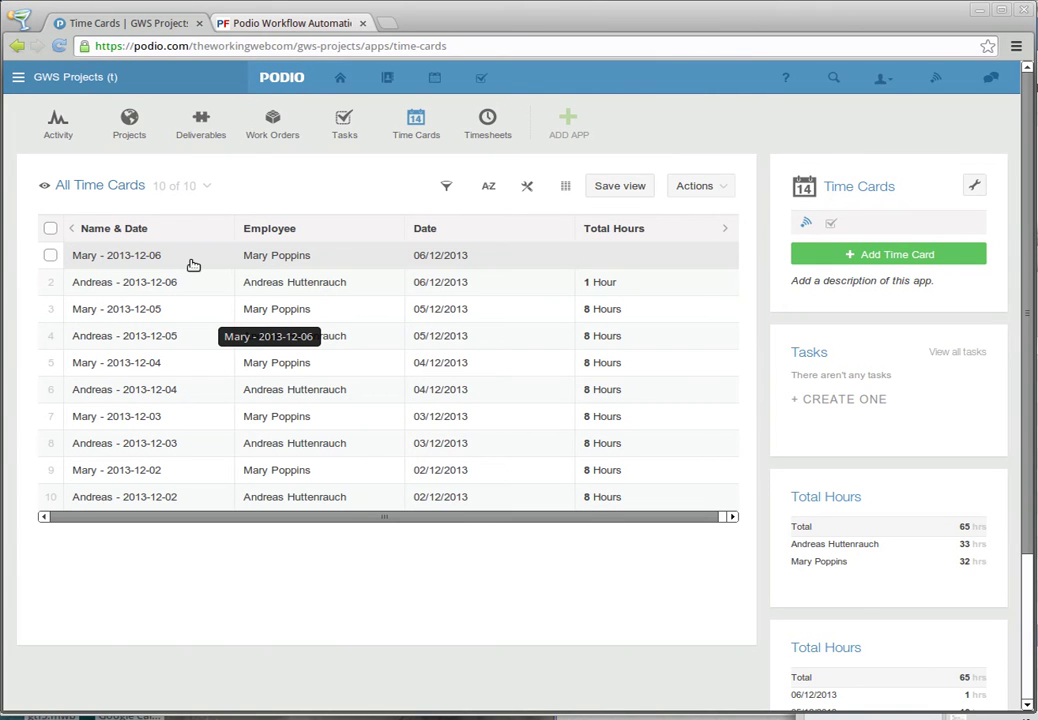
{"action": "left_click", "coordinate": [498, 133]}
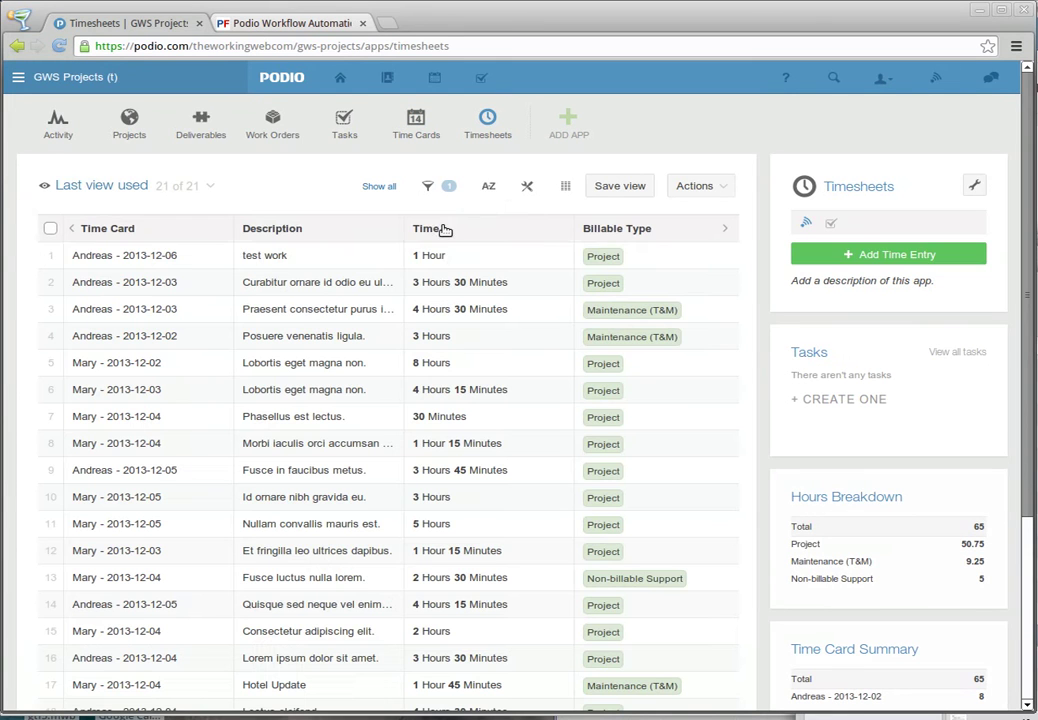
{"action": "left_click", "coordinate": [869, 255]}
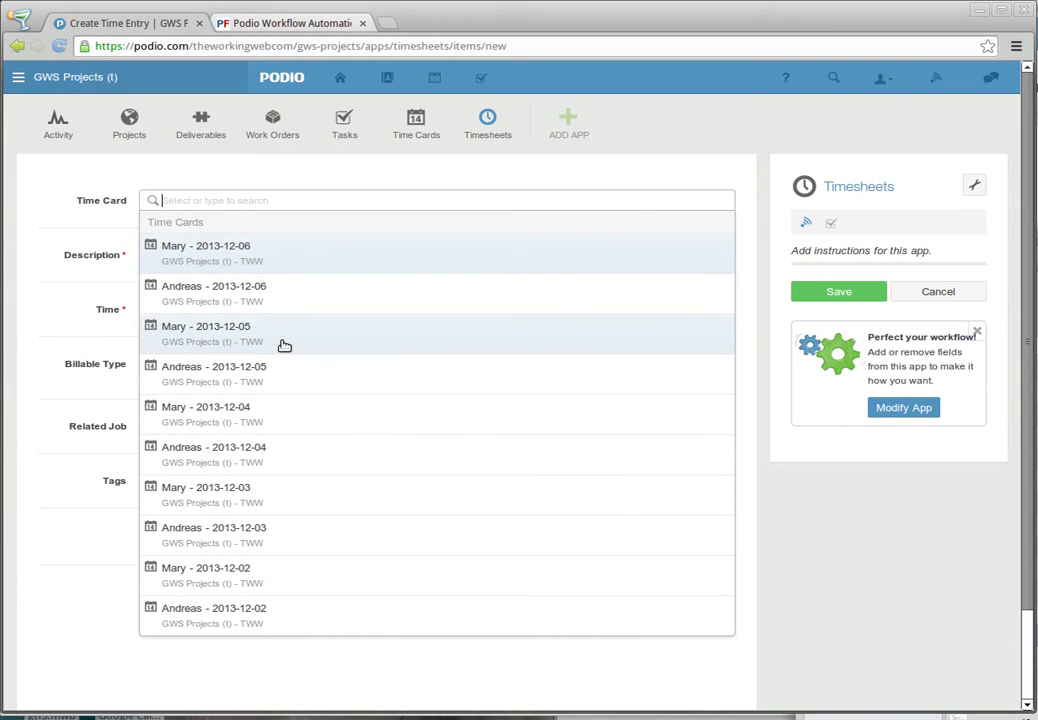
{"action": "left_click", "coordinate": [66, 277]}
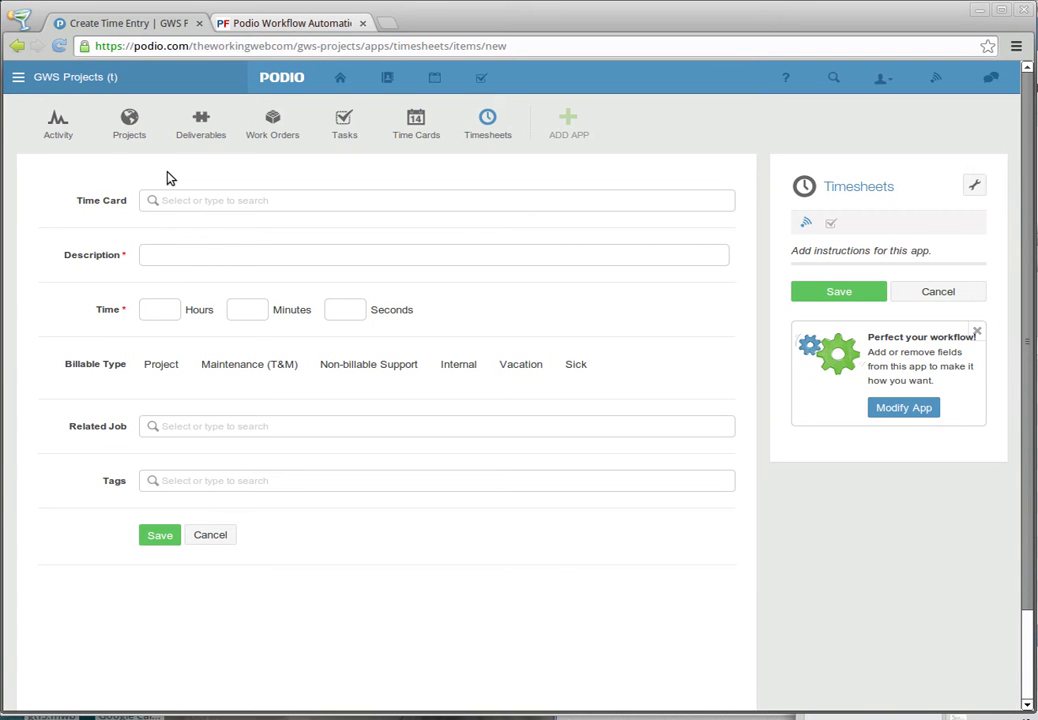
Review the calculated hours recorded in the Projects, Deliverables, Work Orders and Tasks apps.
{"action": "left_click", "coordinate": [145, 139]}
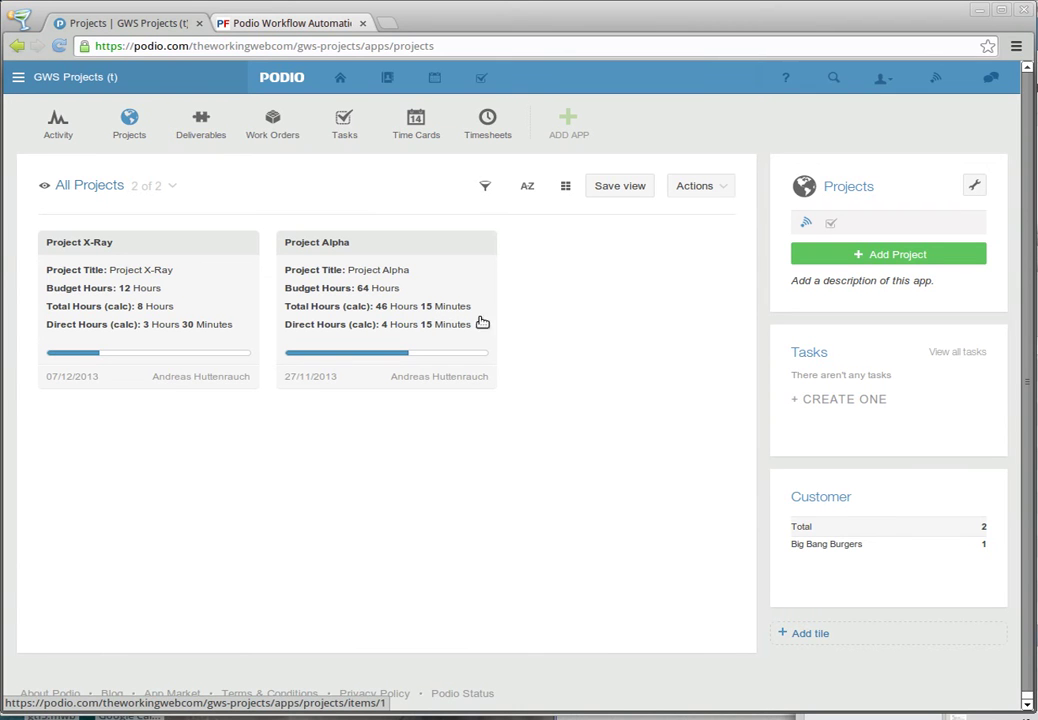
{"action": "left_click", "coordinate": [192, 131]}
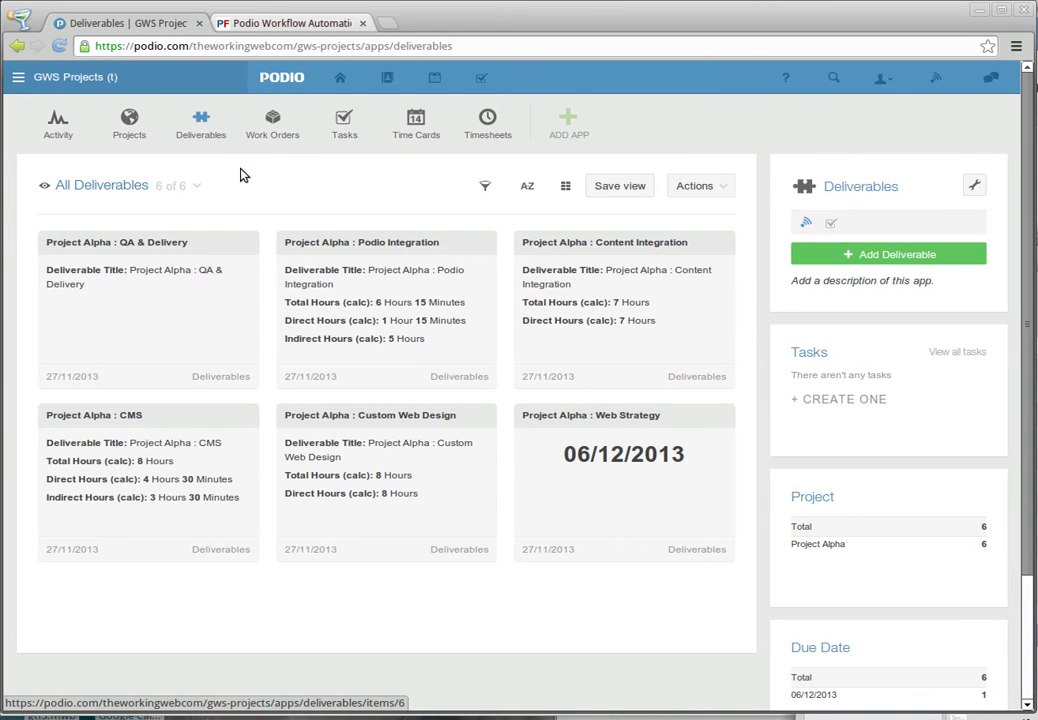
{"action": "left_click", "coordinate": [281, 132]}
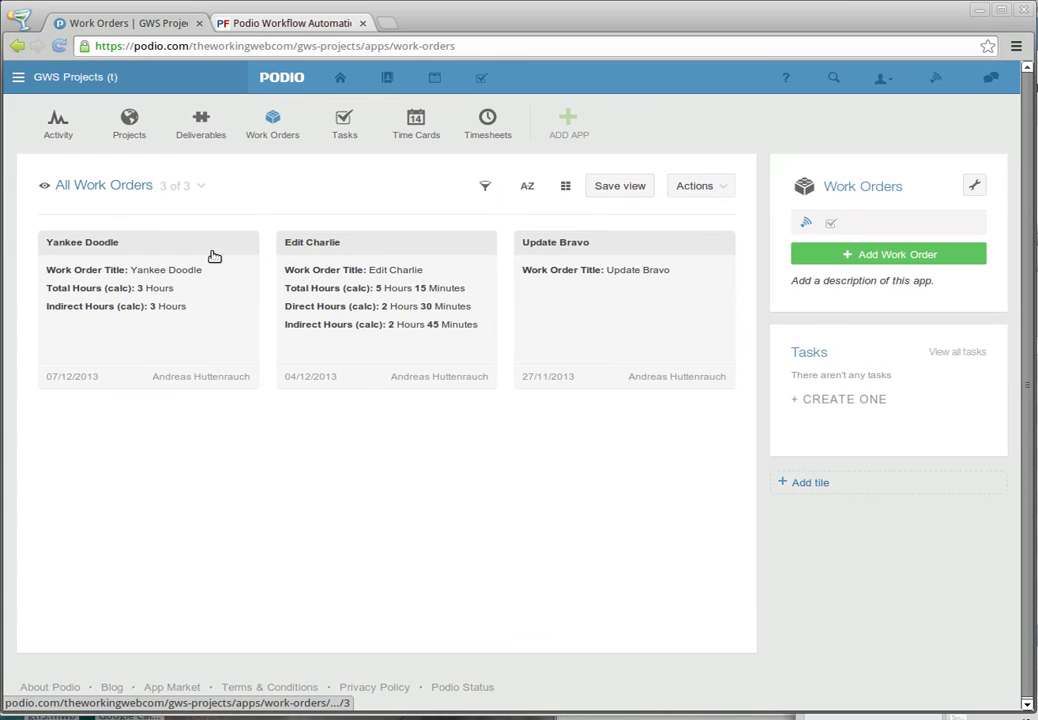
{"action": "left_click", "coordinate": [342, 130]}
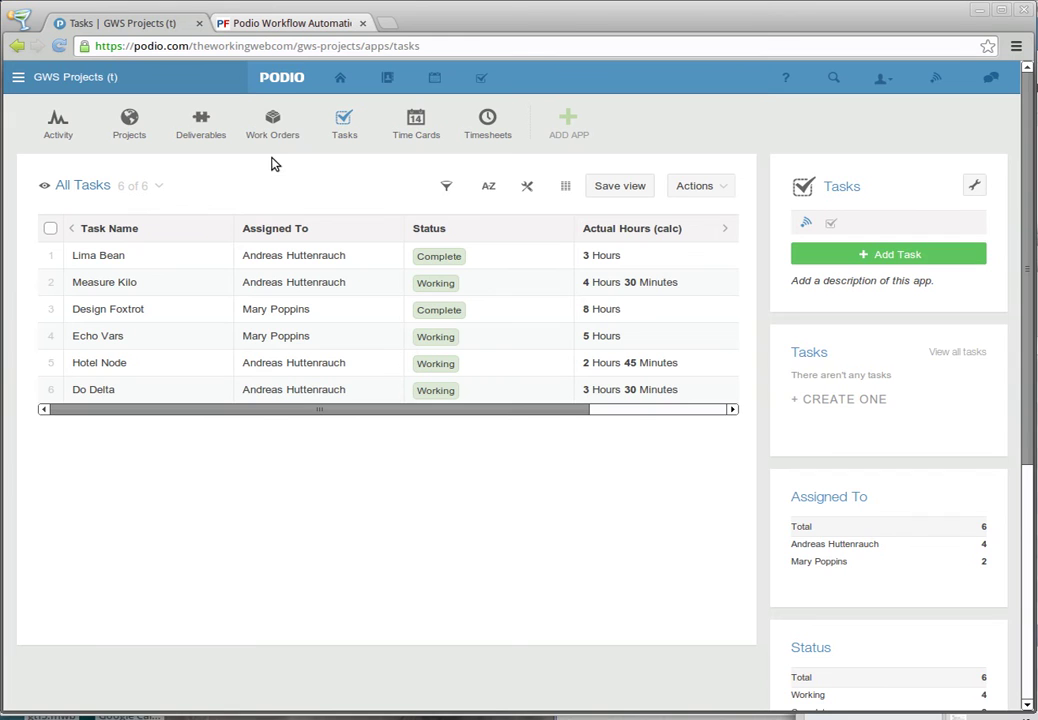
Examine the Time Cards list and its Total Hours summaries by employee and by date.
{"action": "left_click", "coordinate": [416, 120]}
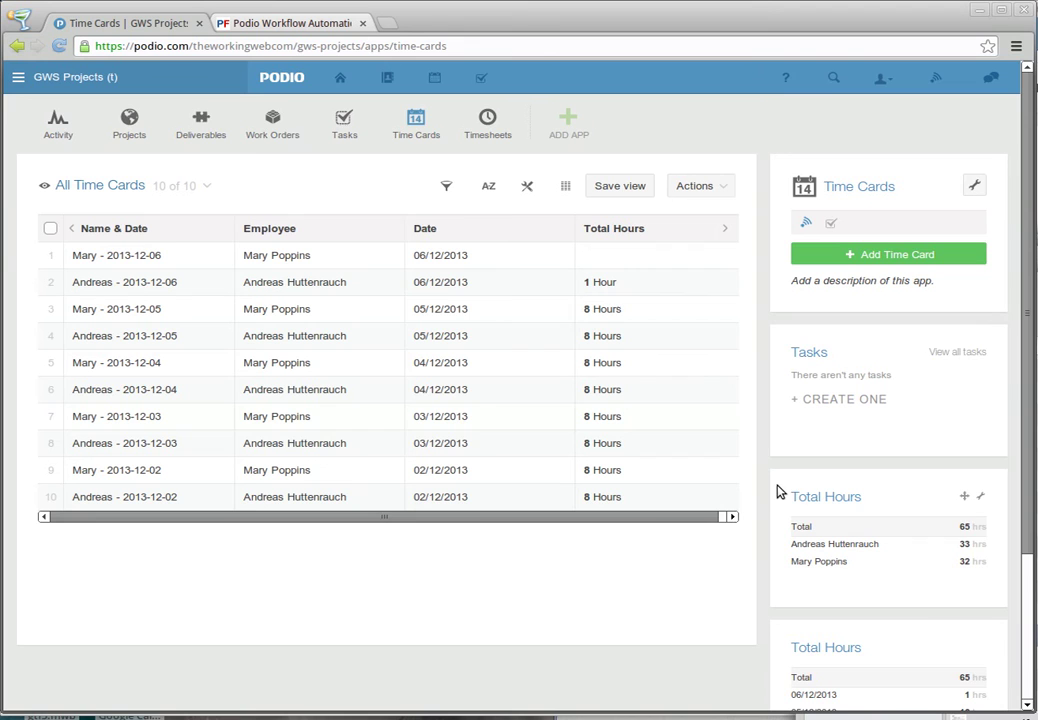
{"action": "scroll", "coordinate": [779, 490], "scroll_direction": "down", "scroll_amount": 1}
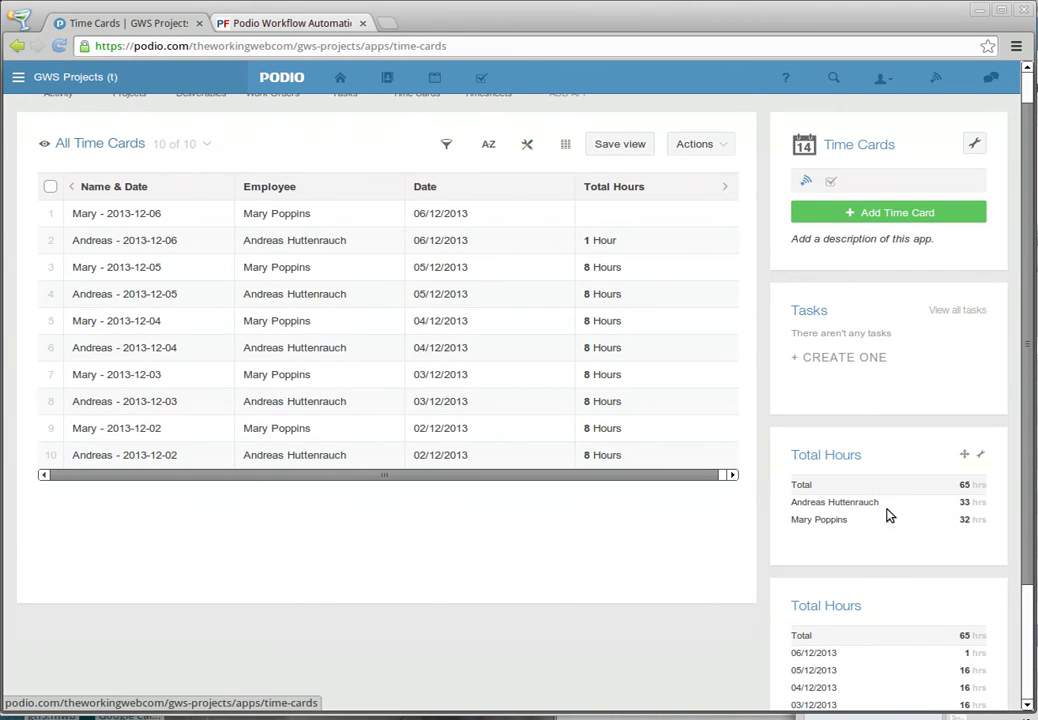
{"action": "scroll", "coordinate": [895, 497], "scroll_direction": "down", "scroll_amount": 1}
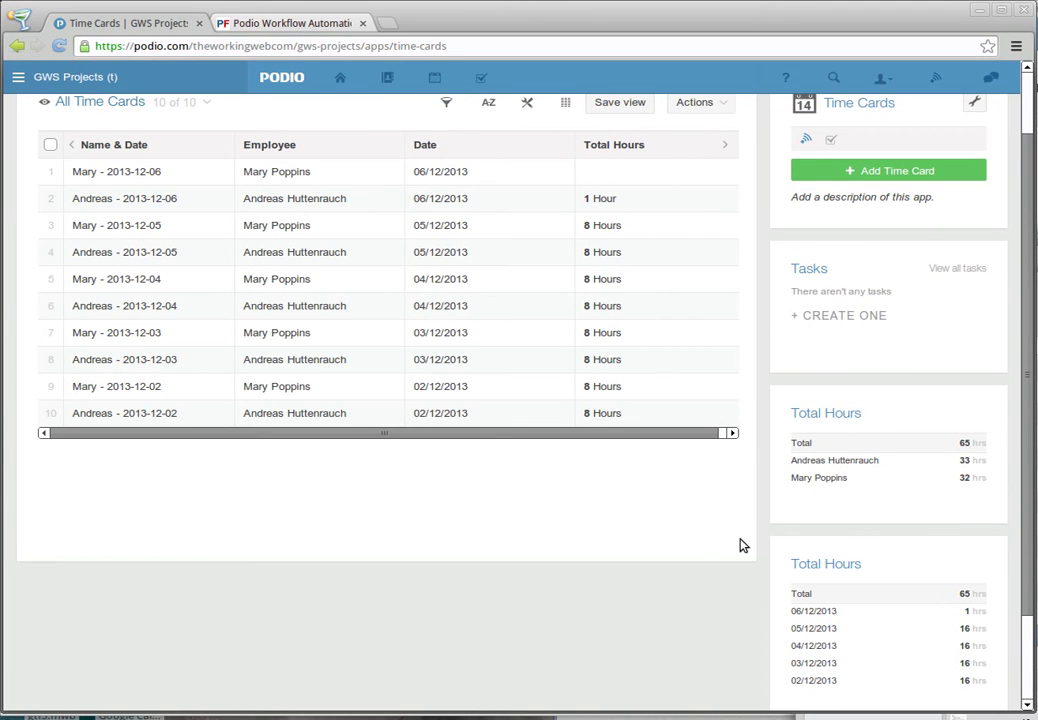
{"action": "scroll", "coordinate": [757, 550], "scroll_direction": "up", "scroll_amount": 1}
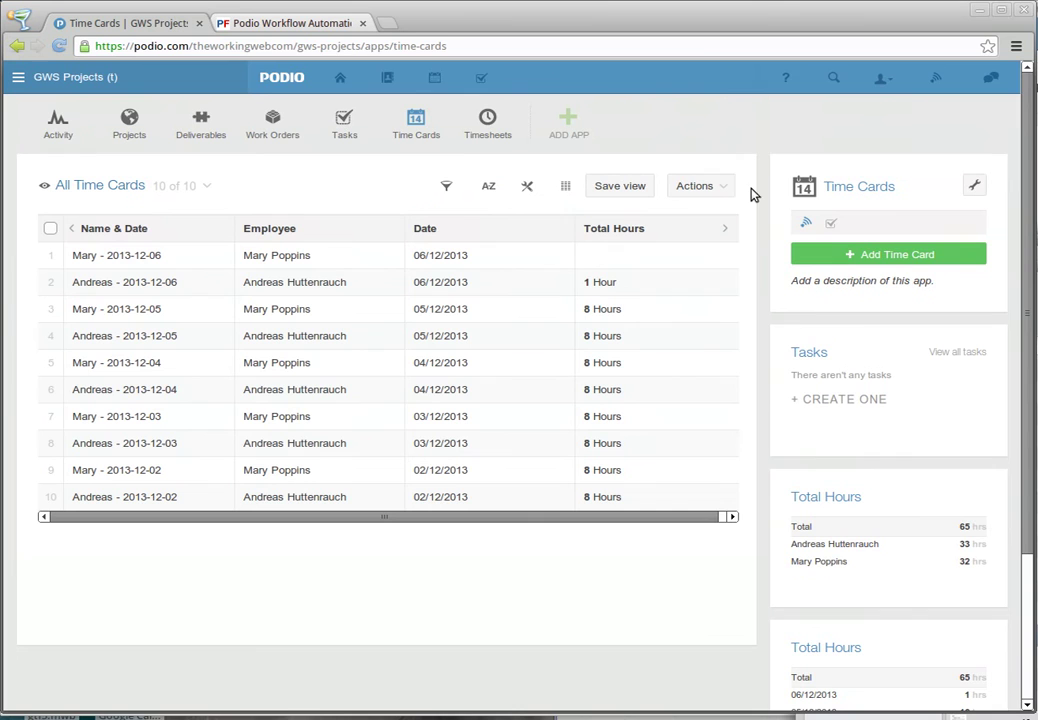
Create a timesheet entry on the second-listed time card, dated 2013-12-06, with description "test work on project" and 3 hours 30 minutes.
{"action": "left_click", "coordinate": [488, 118]}
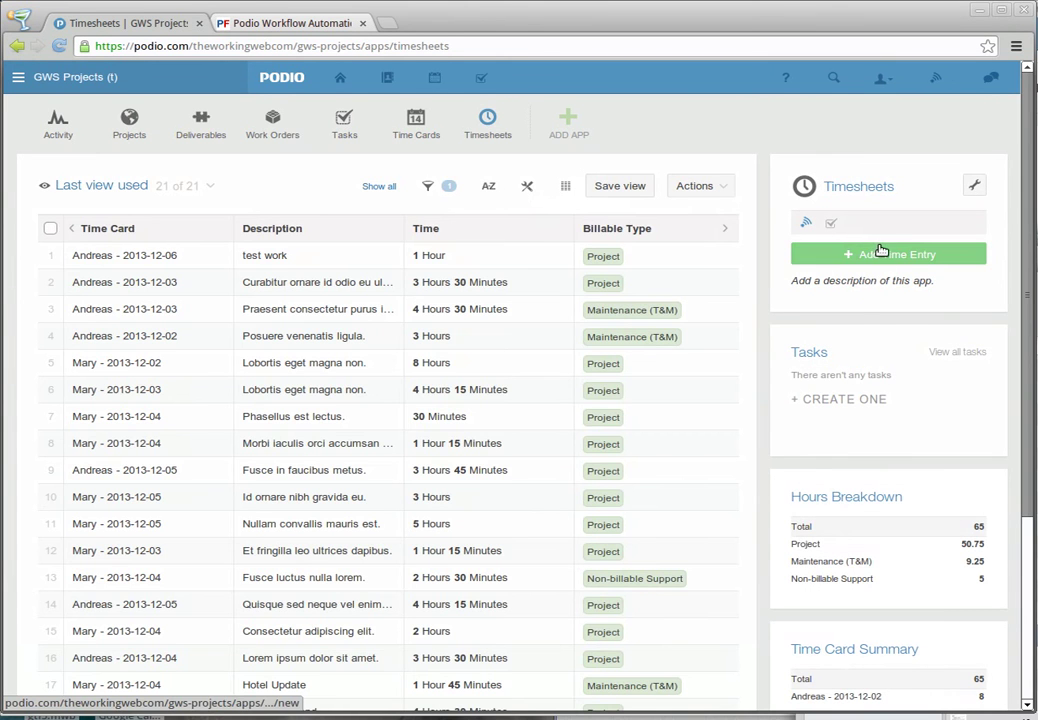
{"action": "left_click", "coordinate": [880, 252]}
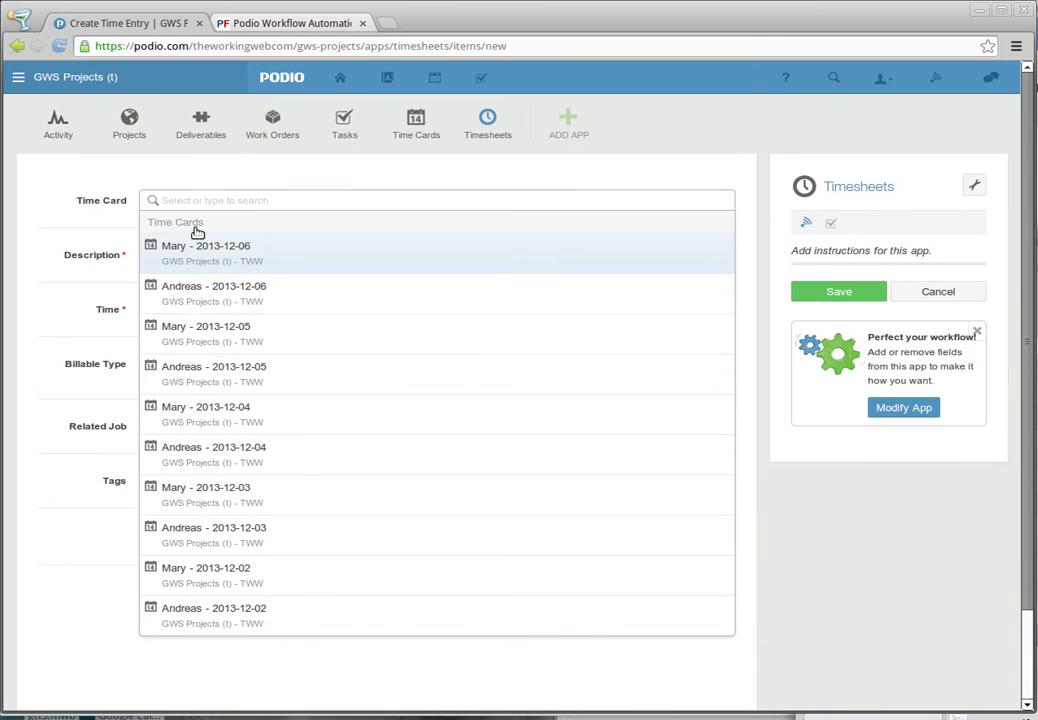
{"action": "left_click", "coordinate": [268, 286]}
{"action": "left_click", "coordinate": [70, 278]}
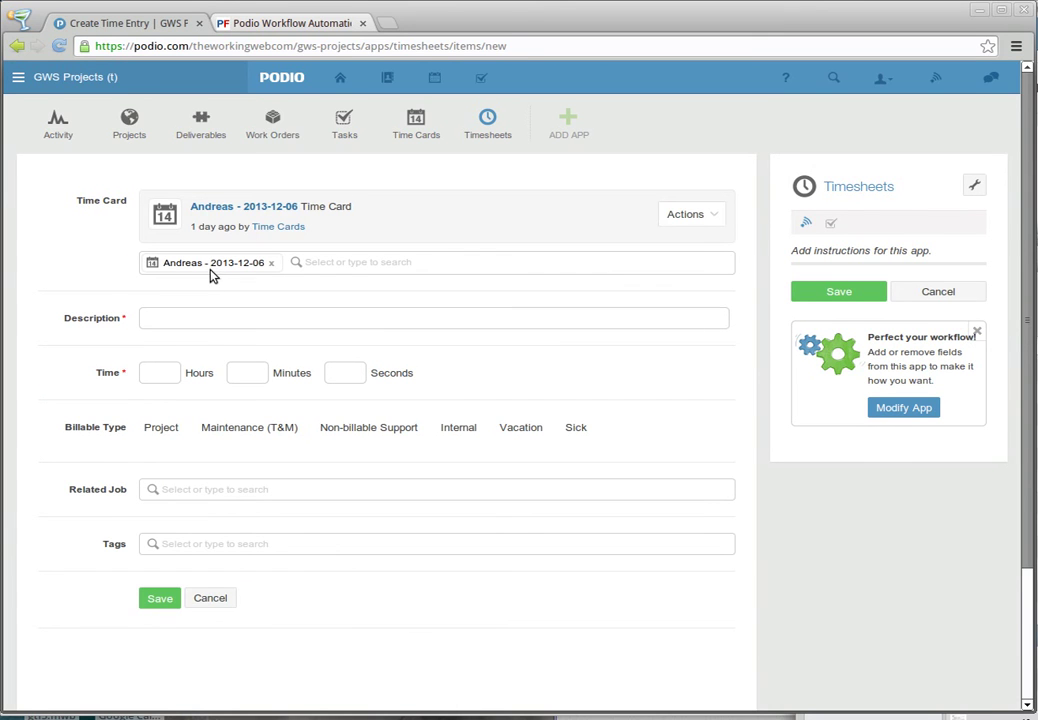
{"action": "left_click", "coordinate": [206, 318]}
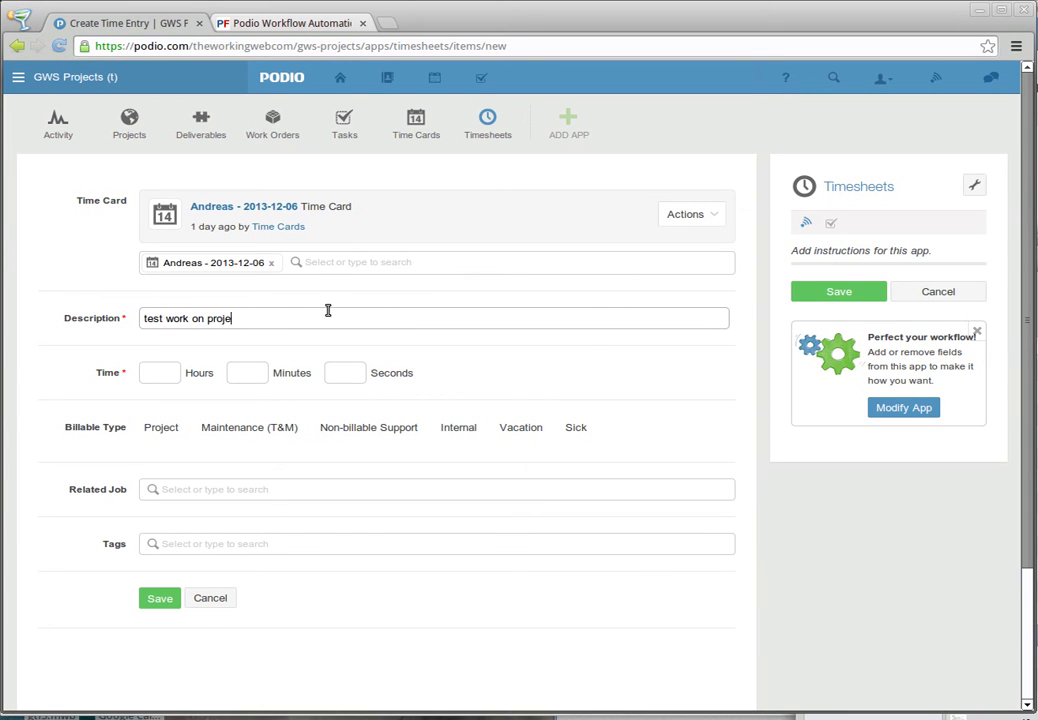
{"action": "left_click", "coordinate": [155, 372]}
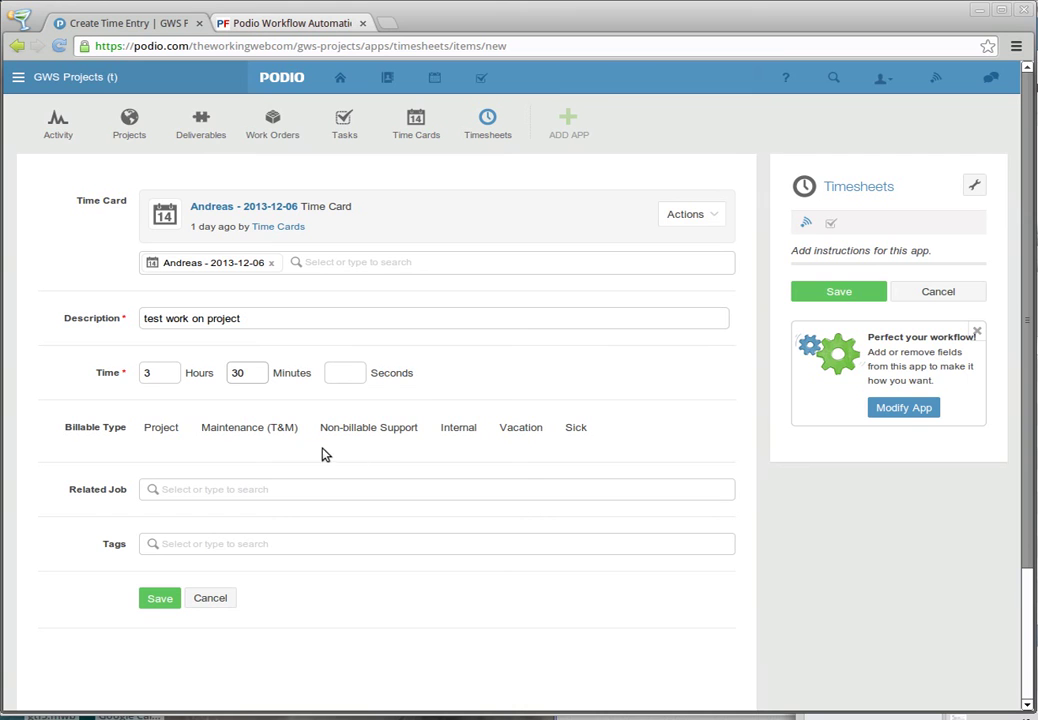
Set the entry's billable type to Project, link the Do Delta task as its related job, and save it.
{"action": "left_click", "coordinate": [172, 429]}
{"action": "left_click", "coordinate": [212, 490]}
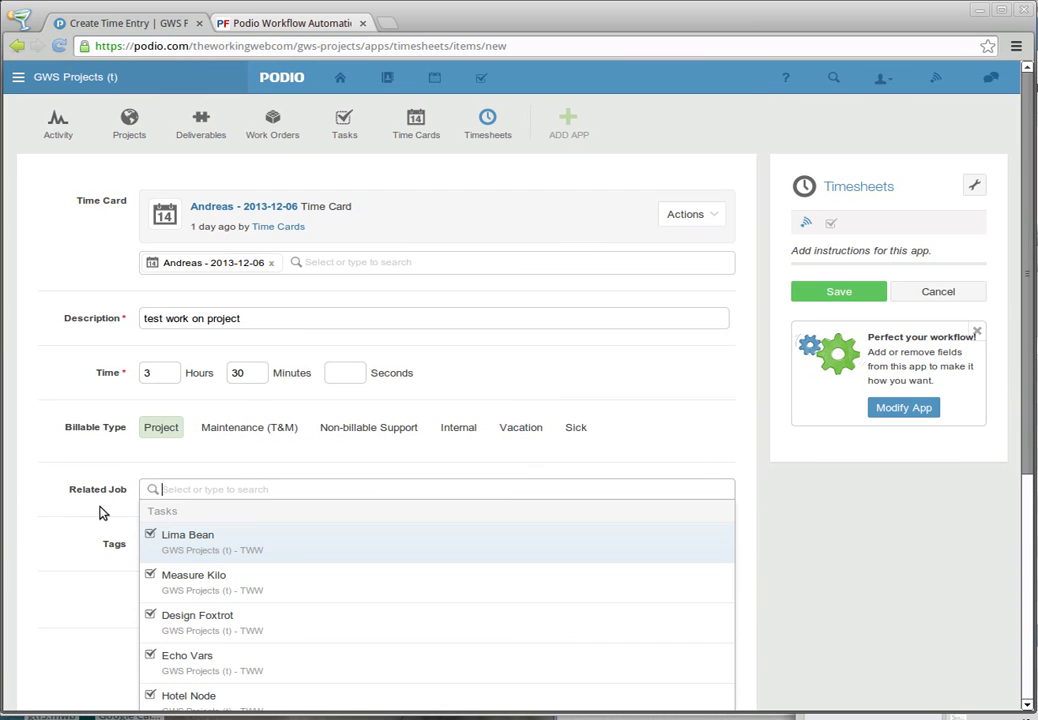
{"action": "scroll", "coordinate": [100, 512], "scroll_direction": "down", "scroll_amount": 3}
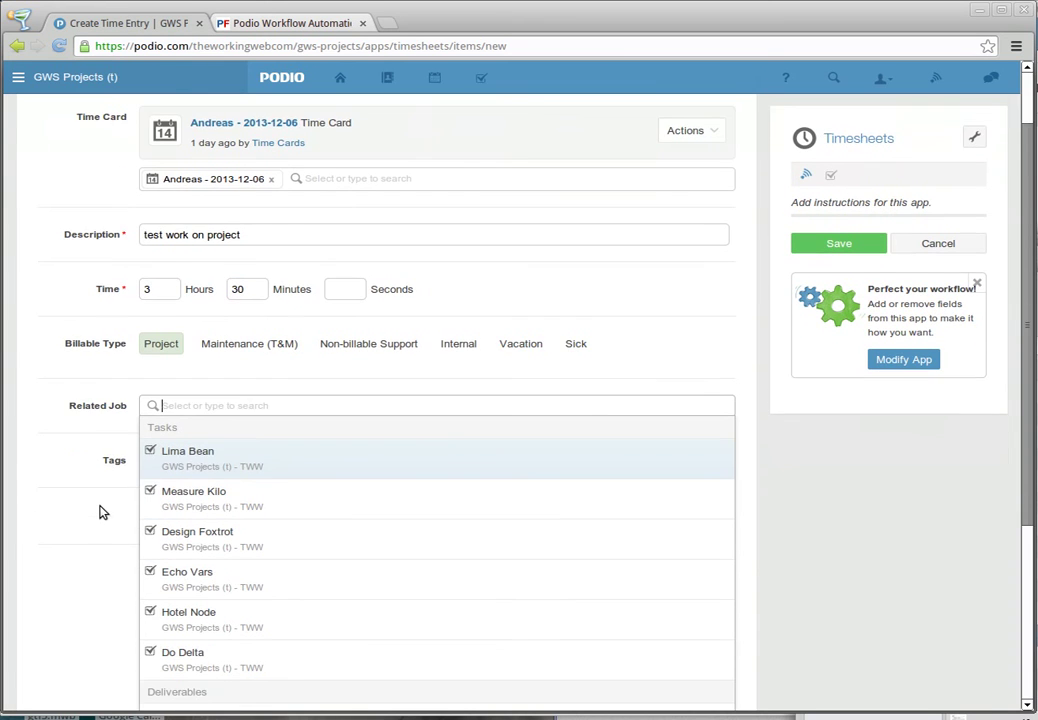
{"action": "left_click", "coordinate": [196, 622]}
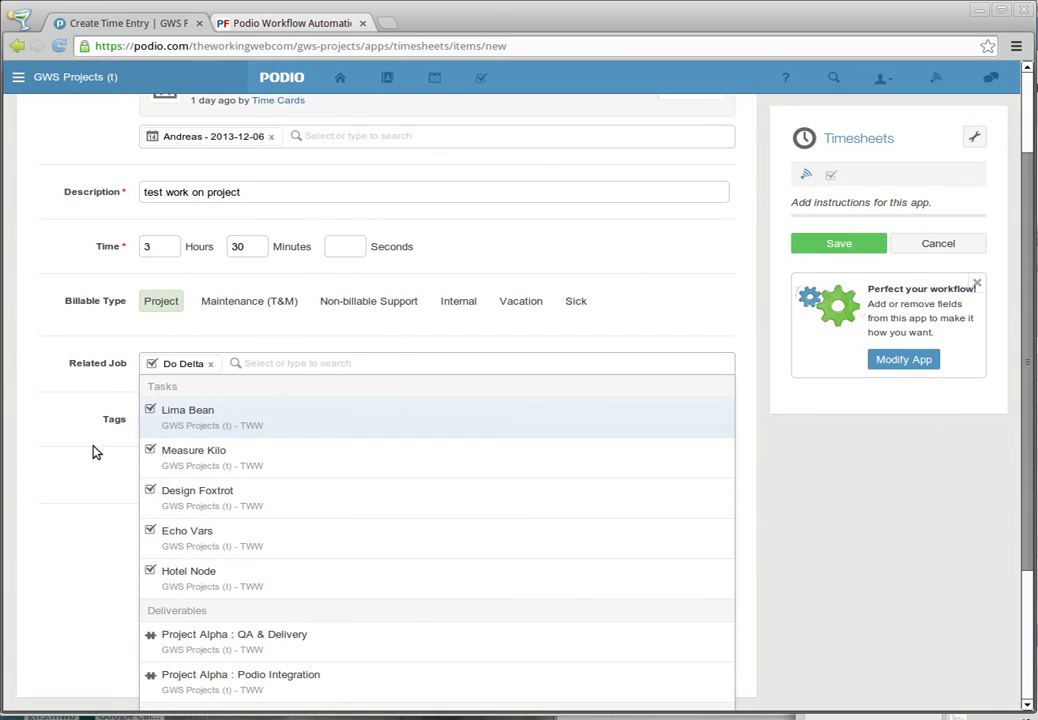
{"action": "left_click", "coordinate": [76, 435]}
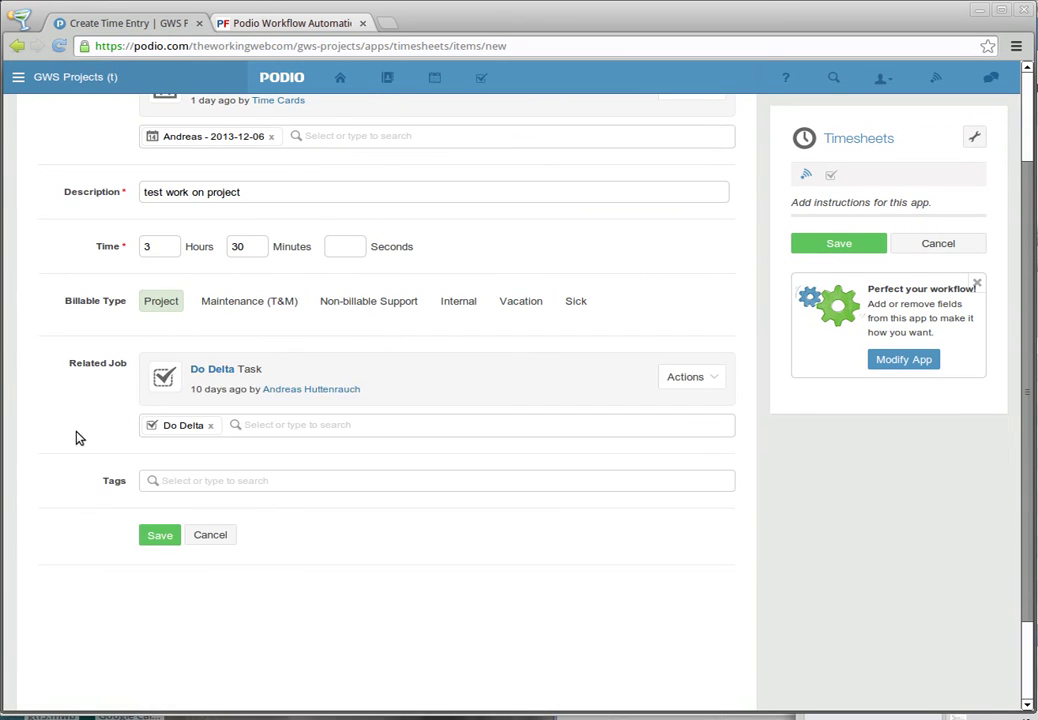
{"action": "left_click", "coordinate": [160, 536]}
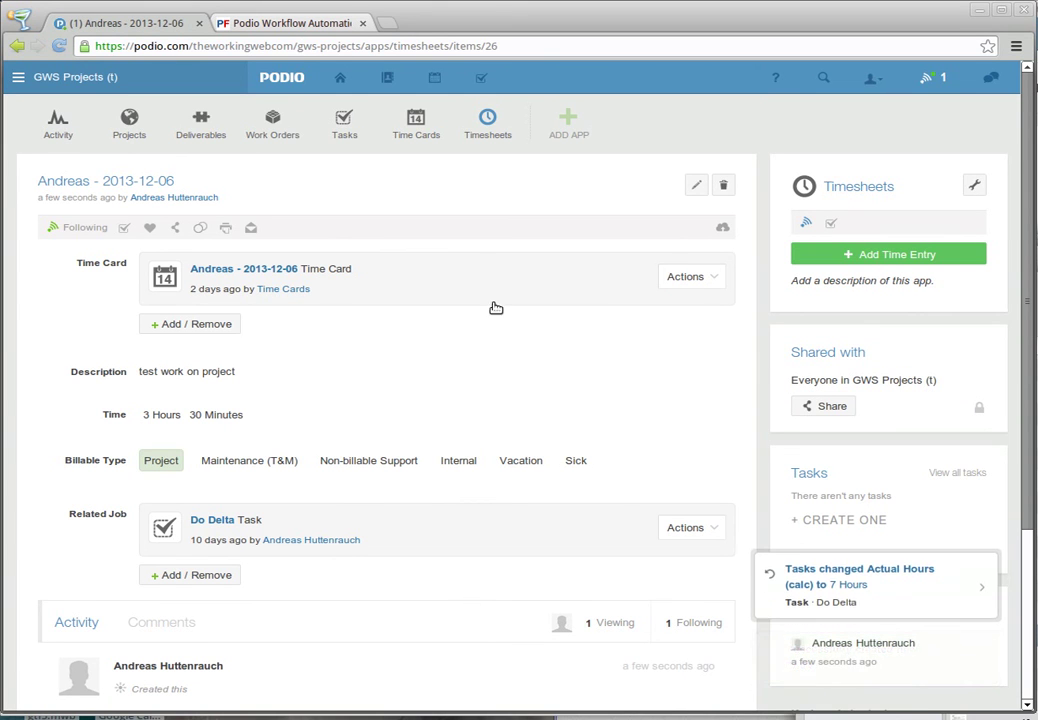
Check the updated hours in the Time Cards, Tasks, Deliverables and Projects apps.
{"action": "left_click", "coordinate": [412, 133]}
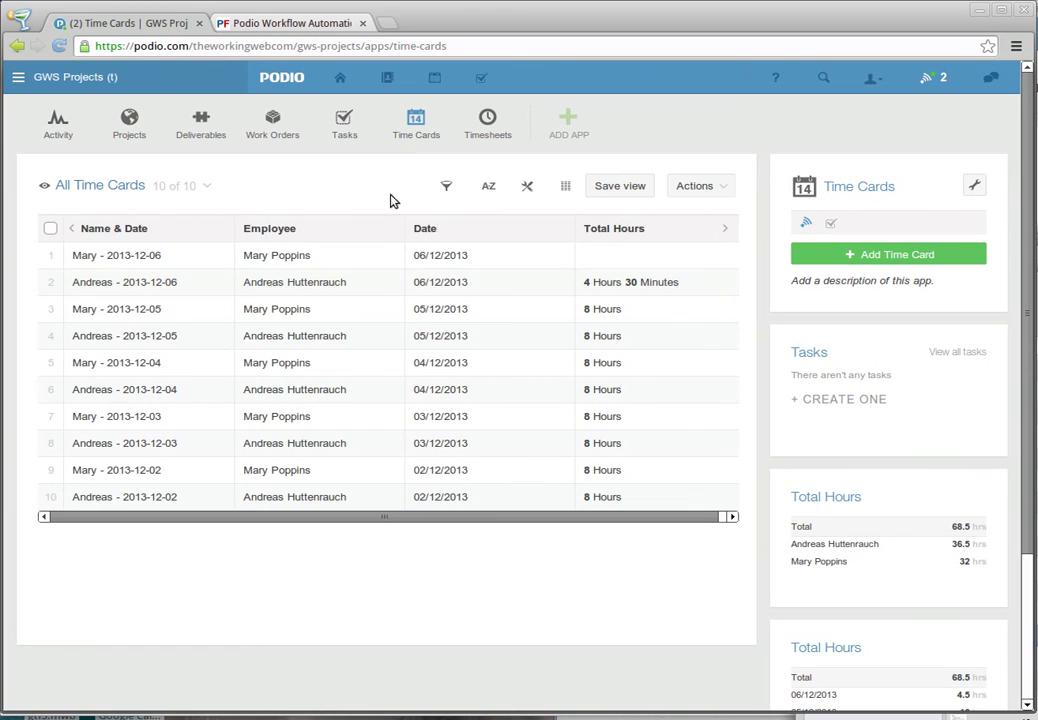
{"action": "left_click", "coordinate": [344, 124]}
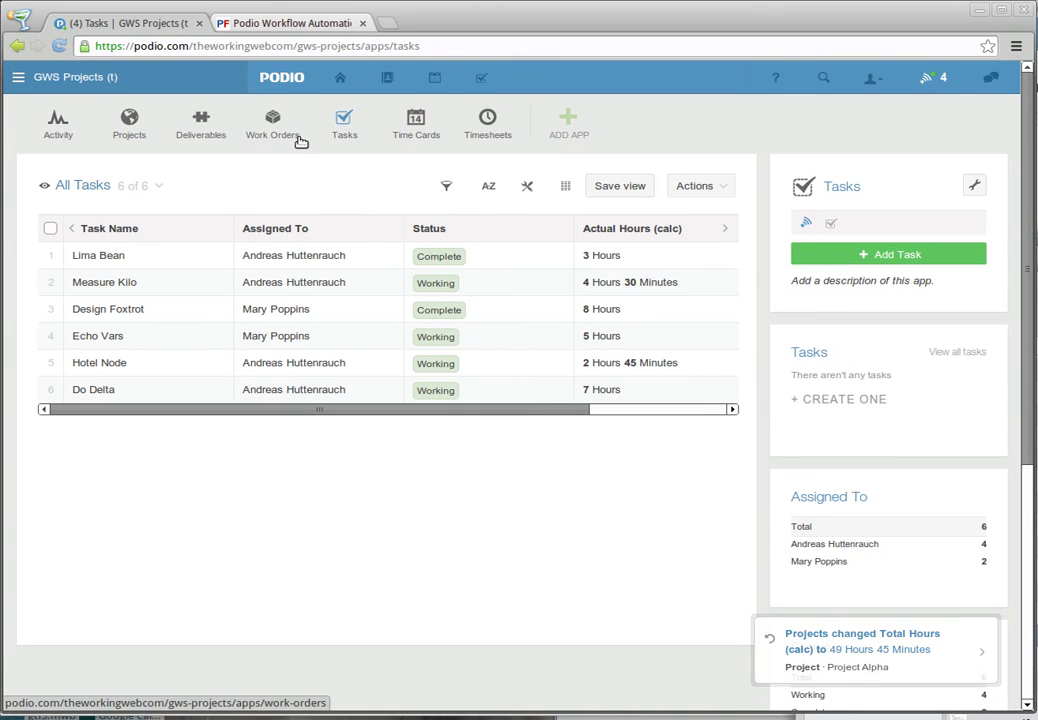
{"action": "left_click", "coordinate": [210, 130]}
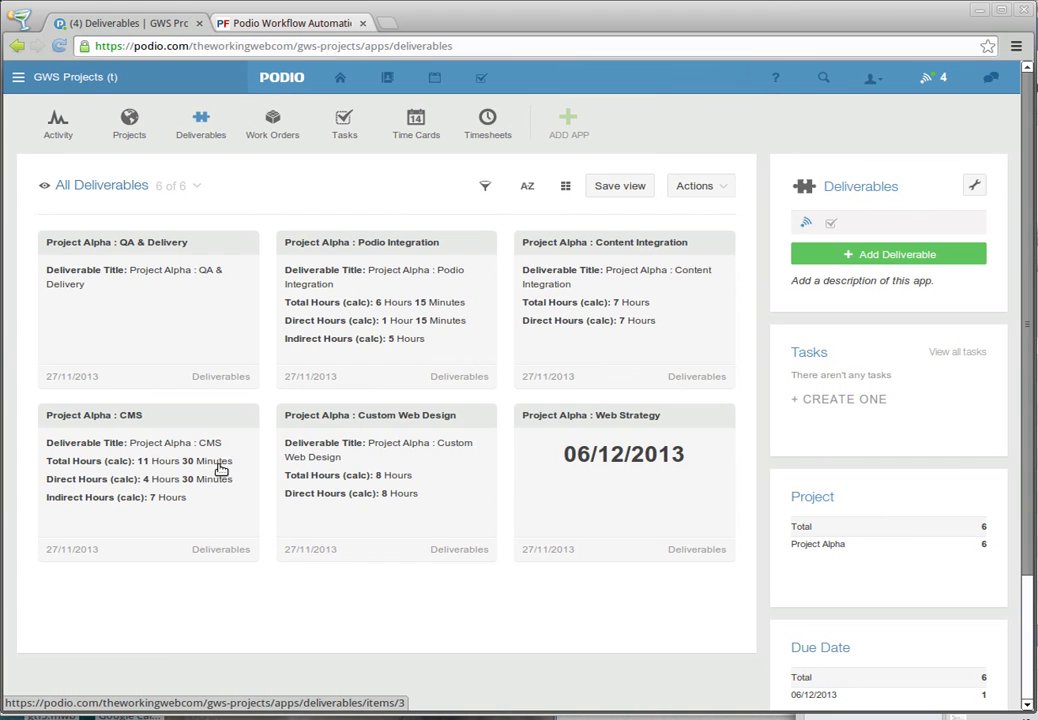
{"action": "left_click", "coordinate": [108, 112]}
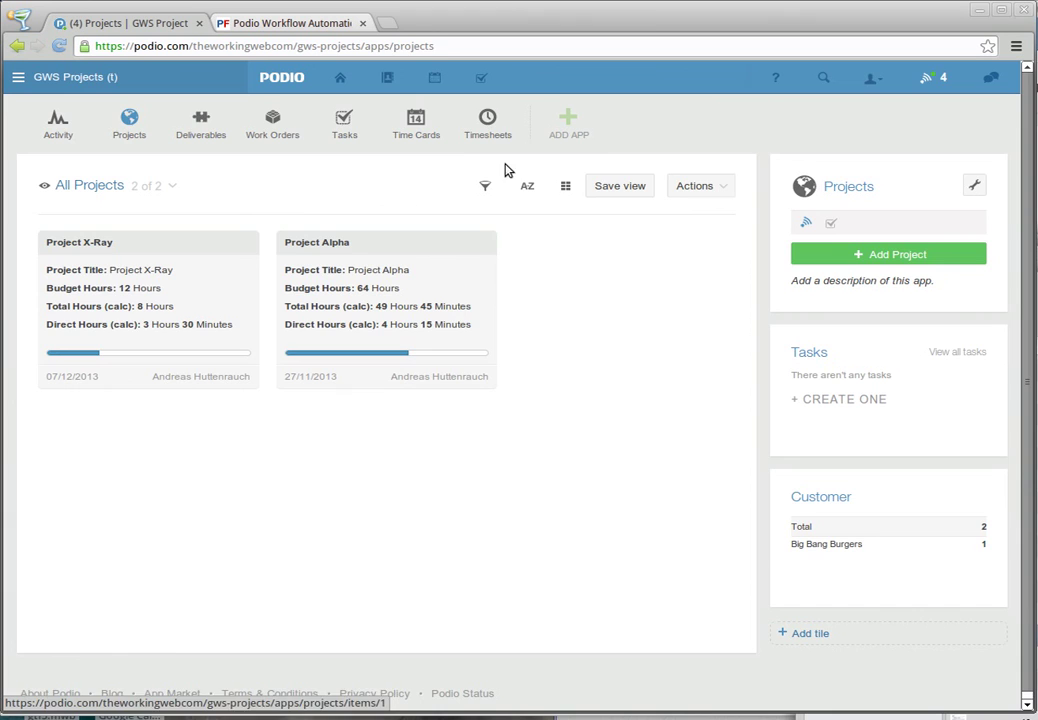
{"action": "left_click", "coordinate": [494, 132]}
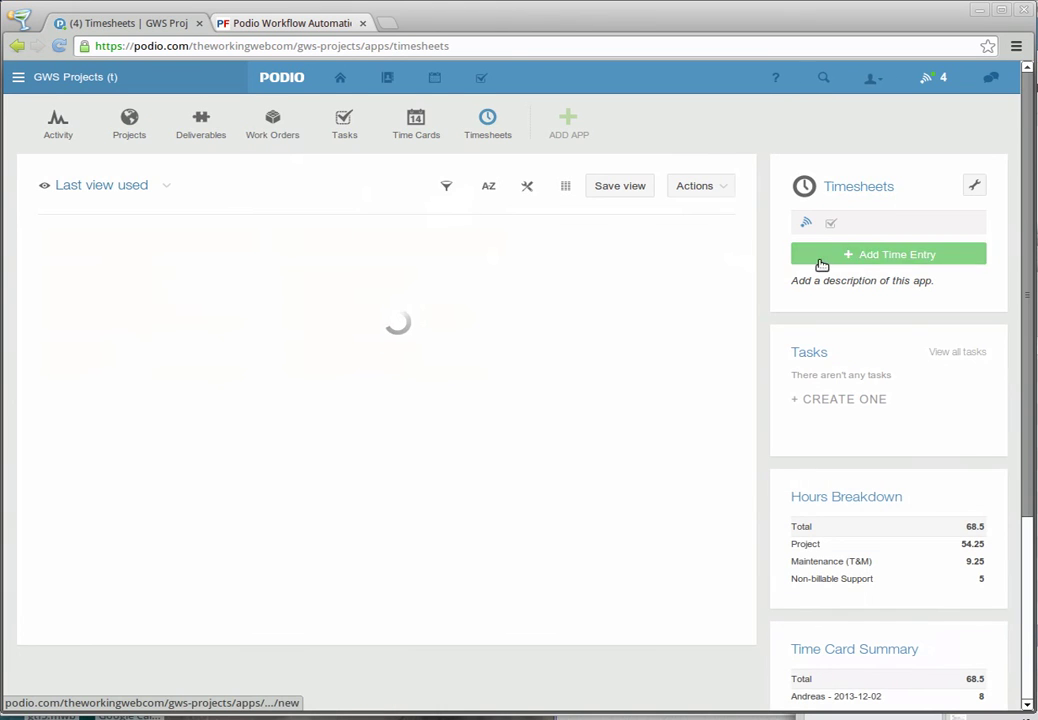
{"action": "left_click", "coordinate": [871, 256]}
{"action": "left_click", "coordinate": [278, 197]}
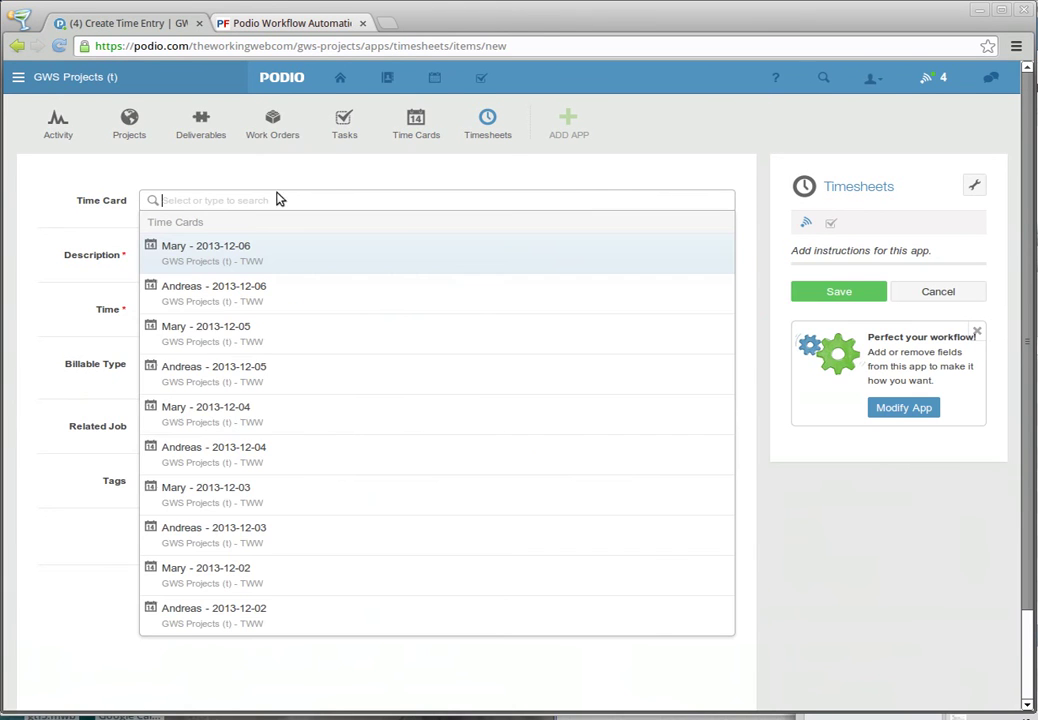
Review the hours recorded on the existing work orders and tasks.
{"action": "left_click", "coordinate": [272, 123]}
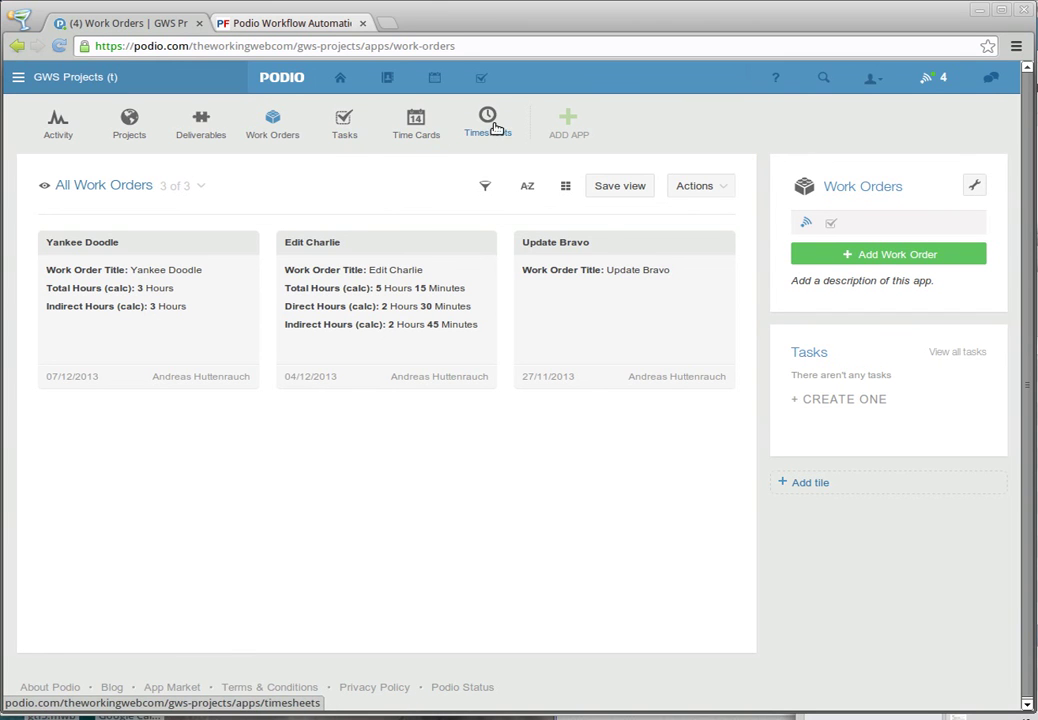
{"action": "left_click", "coordinate": [343, 125]}
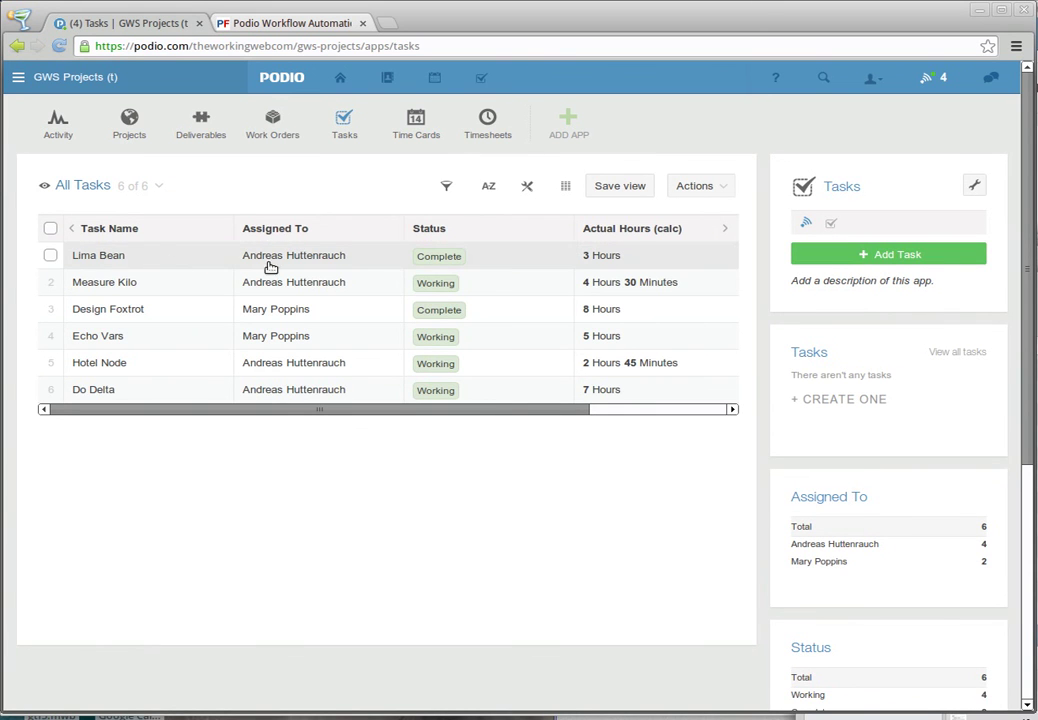
Start a new timesheet entry and link it to the second-listed time card, dated 2013-12-06.
{"action": "left_click", "coordinate": [487, 118]}
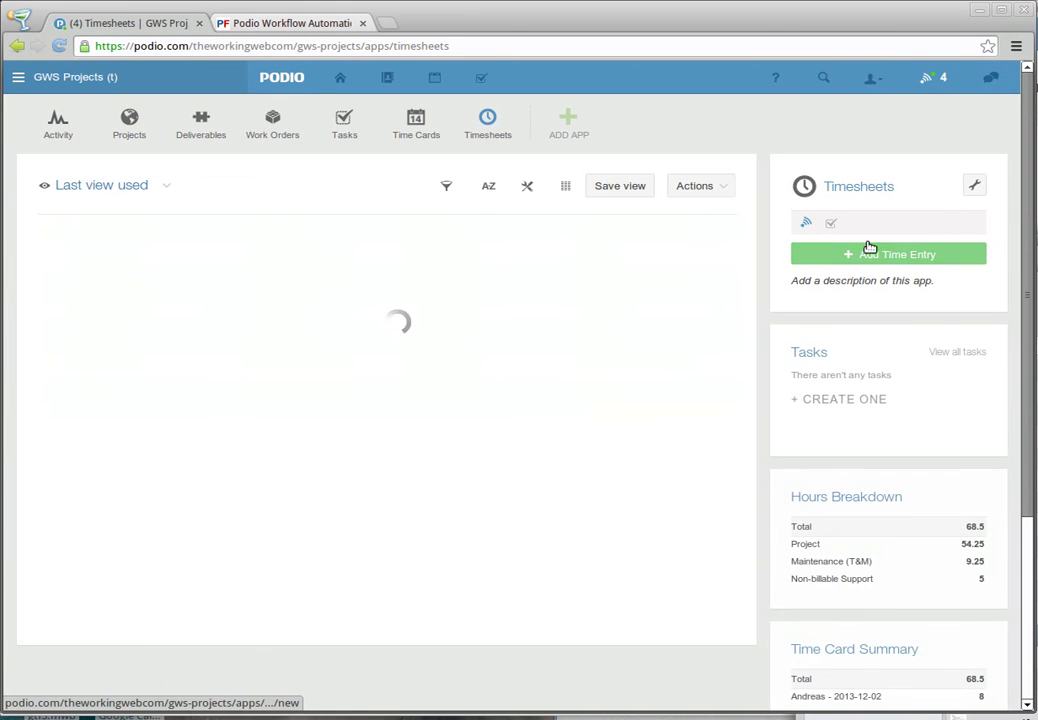
{"action": "left_click", "coordinate": [889, 255]}
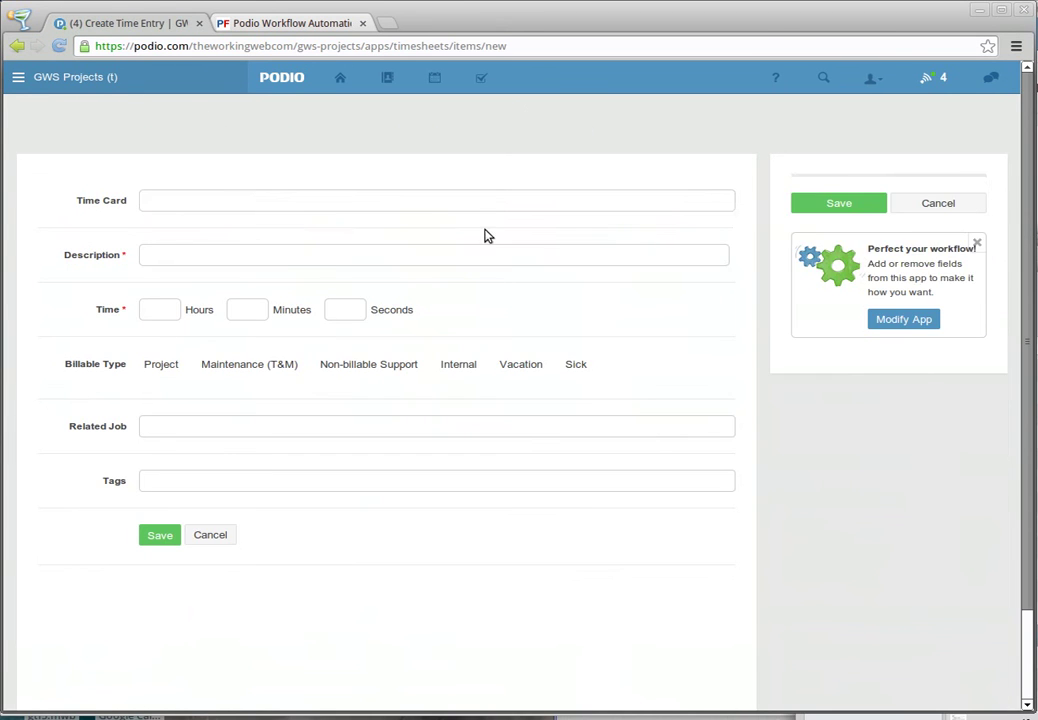
{"action": "left_click", "coordinate": [273, 201]}
{"action": "left_click", "coordinate": [241, 290]}
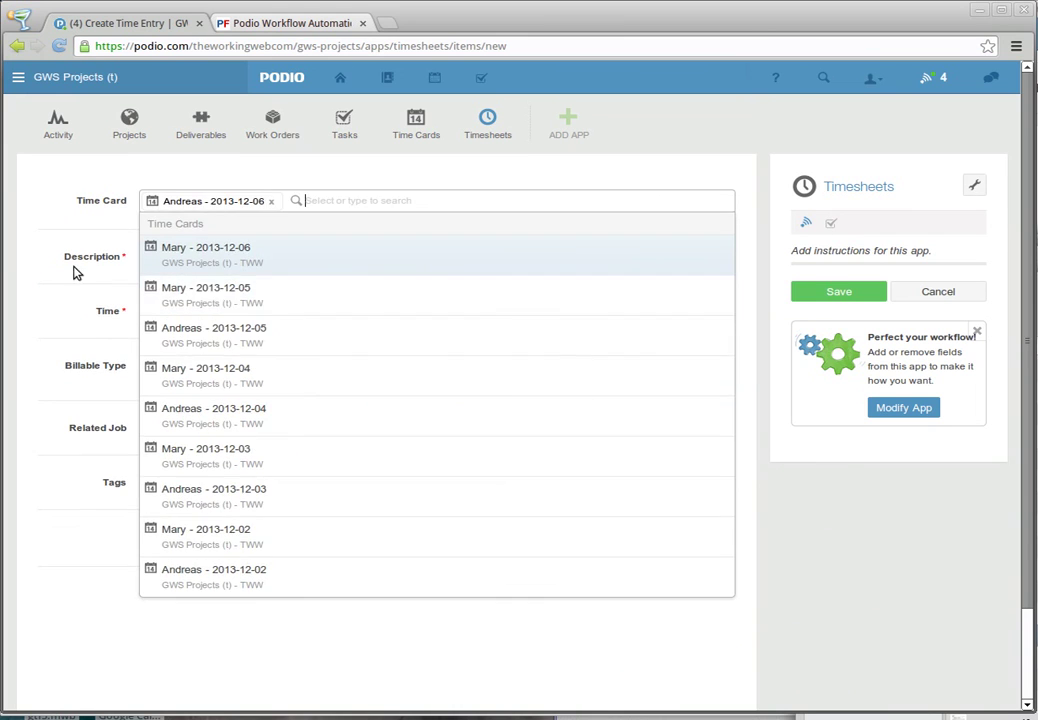
Describe the time entry as "test work order work" and set its time to 3 hours 30 minutes.
{"action": "left_click", "coordinate": [196, 314]}
{"action": "type", "text": "tes"}
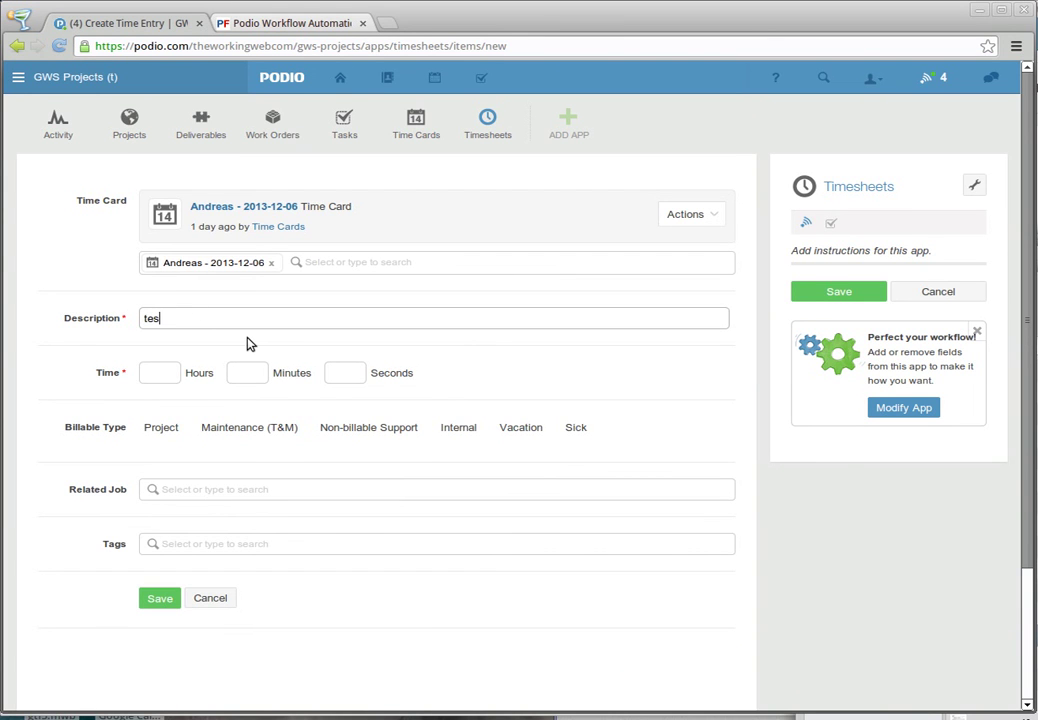
{"action": "type", "text": "t work order work"}
{"action": "left_click", "coordinate": [150, 372]}
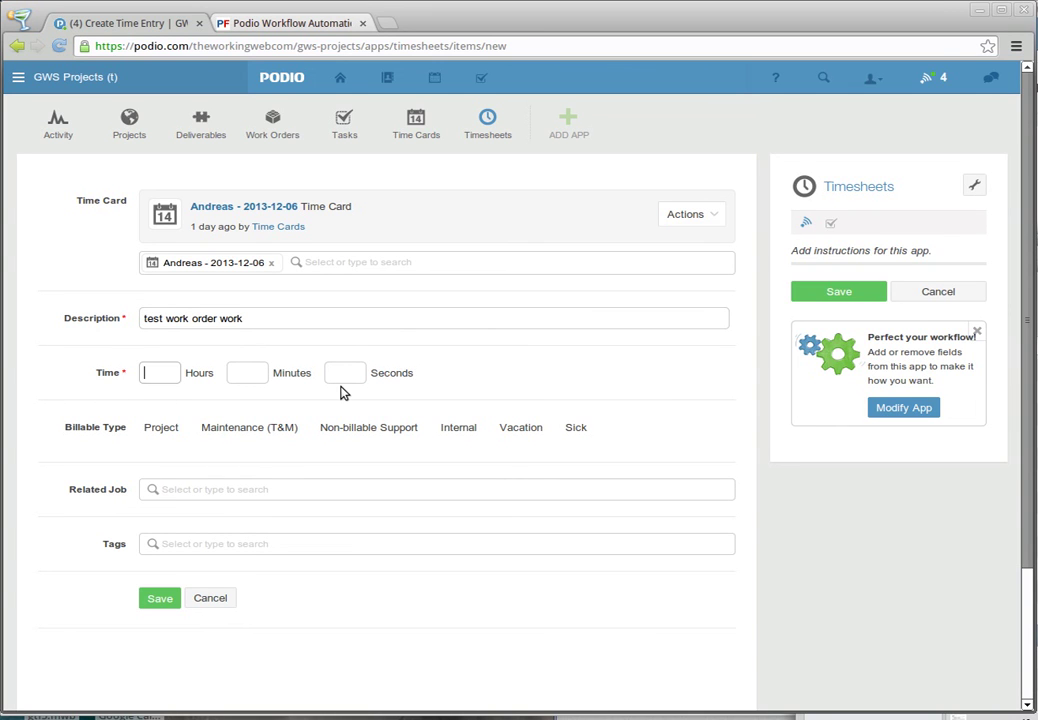
{"action": "key", "text": "Tab"}
{"action": "type", "text": "30"}
{"action": "key", "text": "Tab"}
Set the entry's billable type to Maintenance (T&M), link the Lima Bean task as its related job, and save it.
{"action": "left_click", "coordinate": [257, 430]}
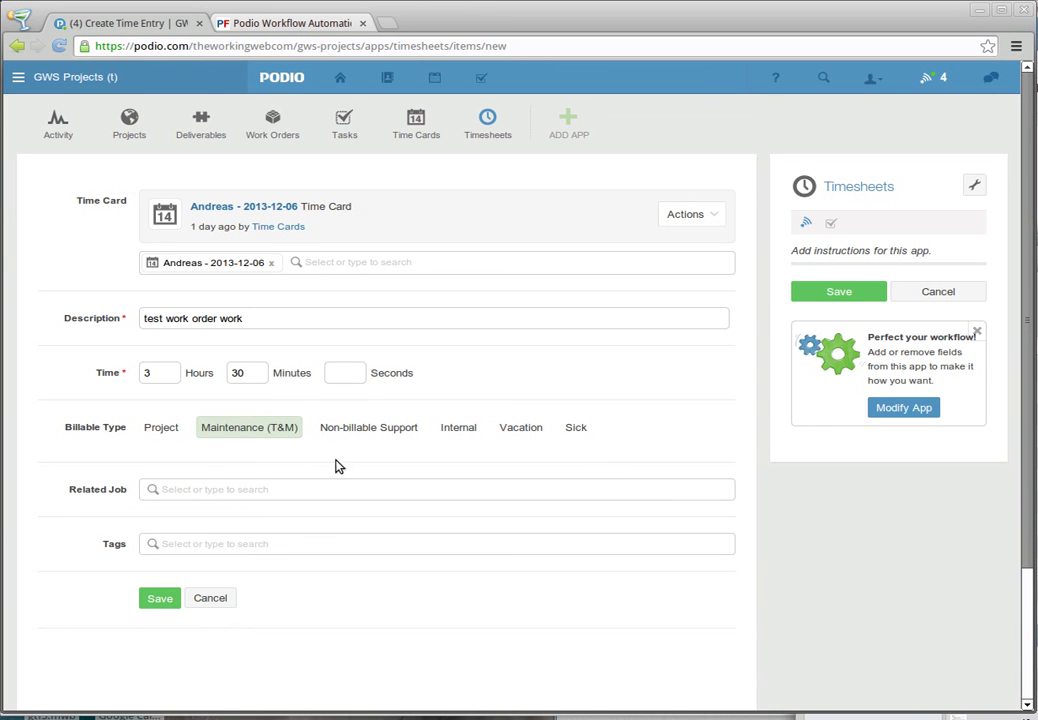
{"action": "left_click", "coordinate": [208, 494]}
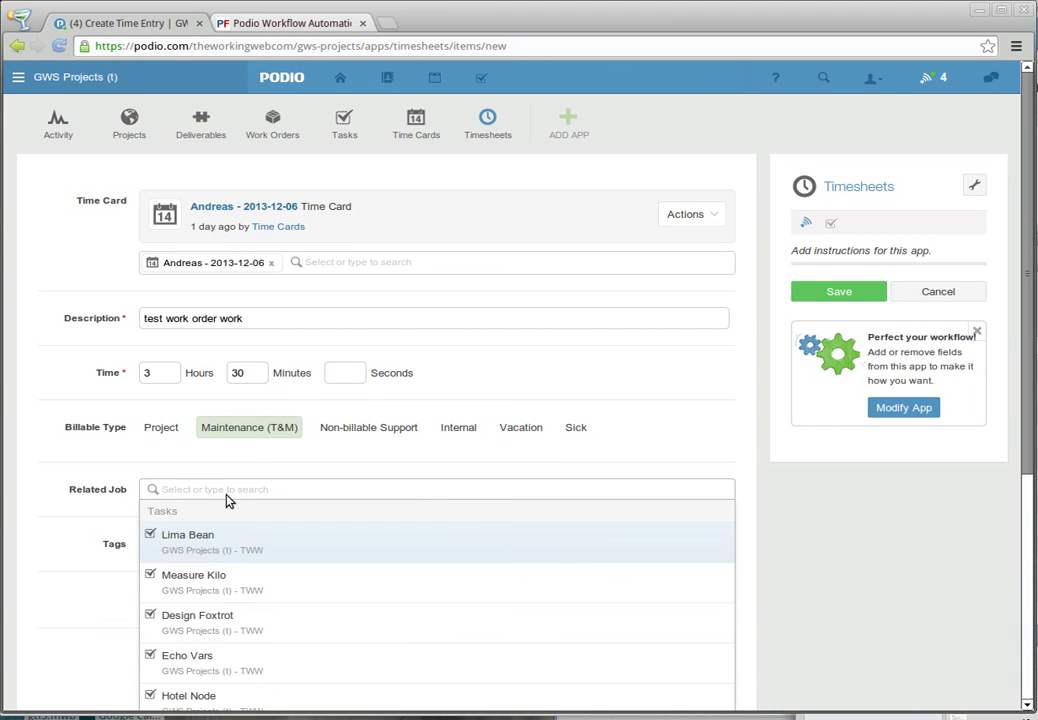
{"action": "left_click", "coordinate": [205, 537]}
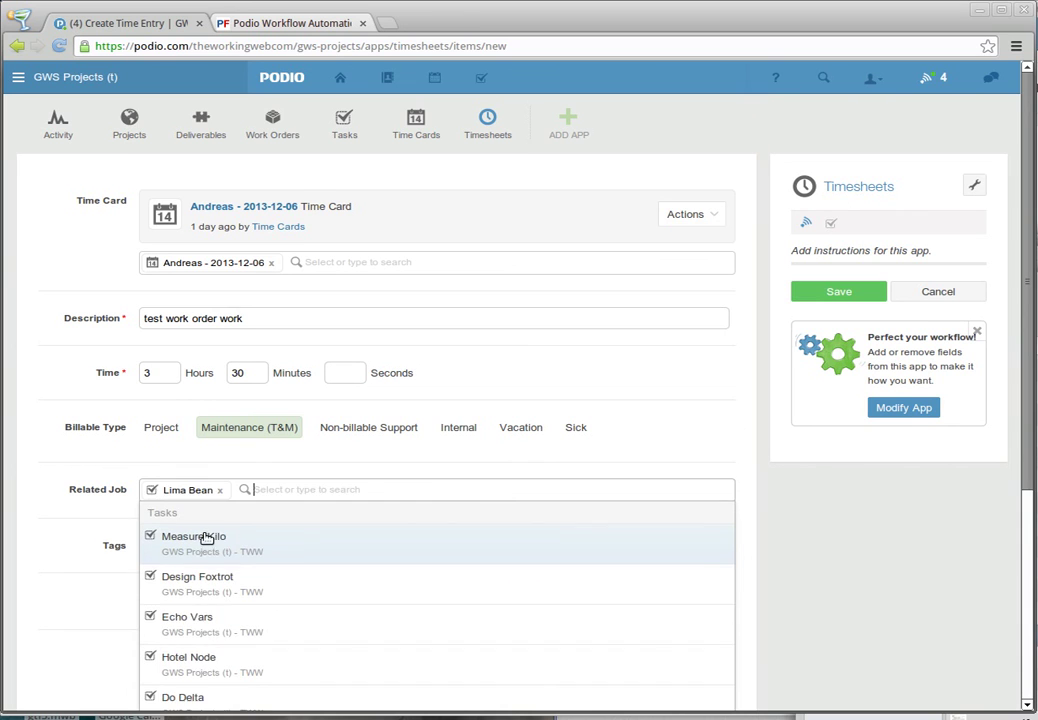
{"action": "left_click", "coordinate": [66, 543]}
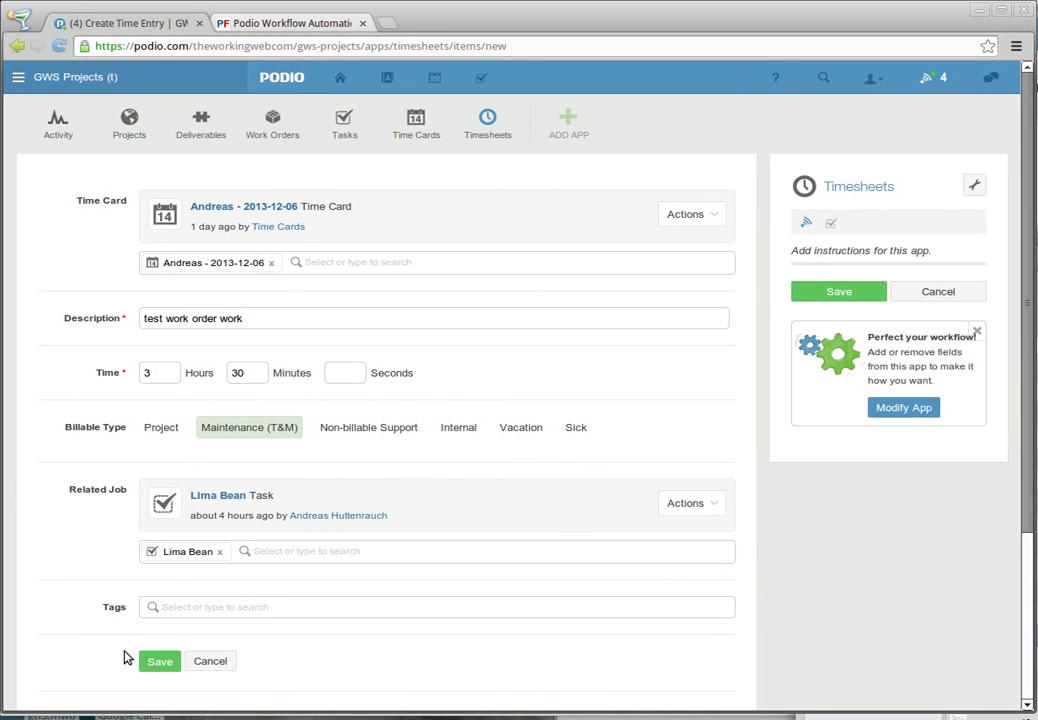
{"action": "left_click", "coordinate": [162, 662]}
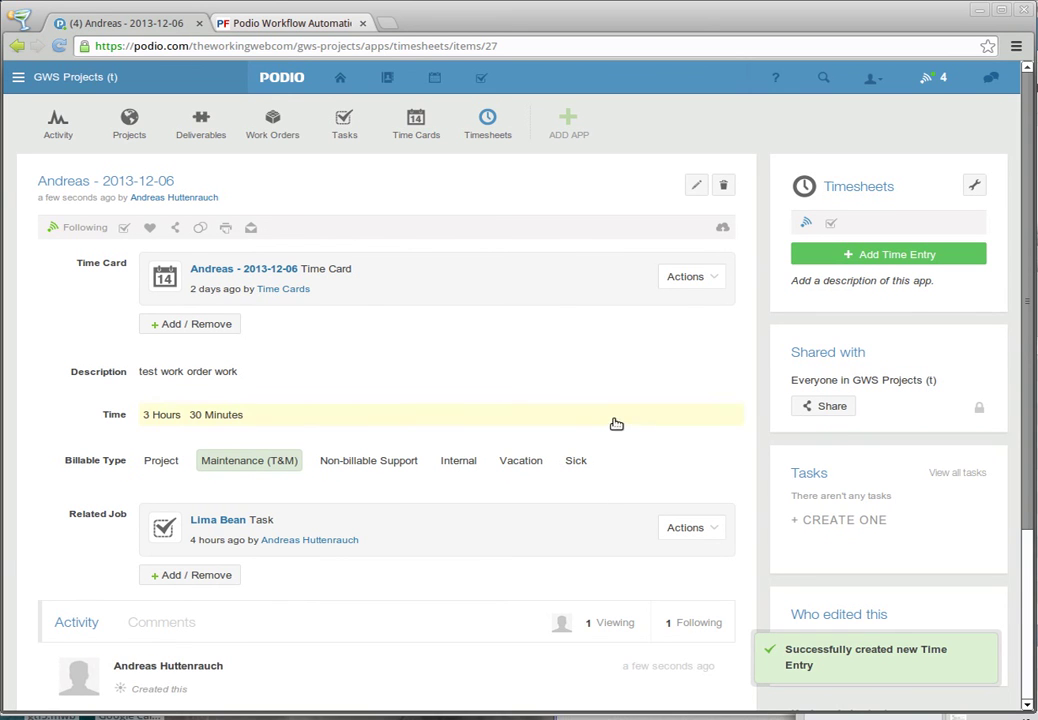
Check the updated hours in the Time Cards, Tasks and Work Orders apps.
{"action": "left_click", "coordinate": [444, 128]}
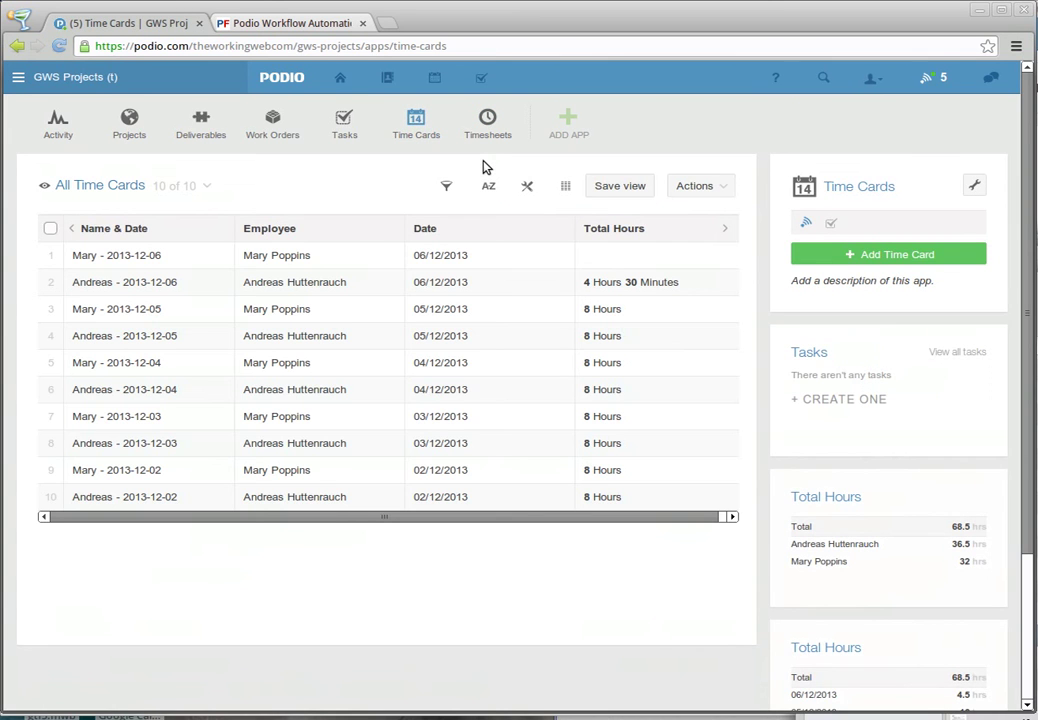
{"action": "left_click", "coordinate": [436, 148]}
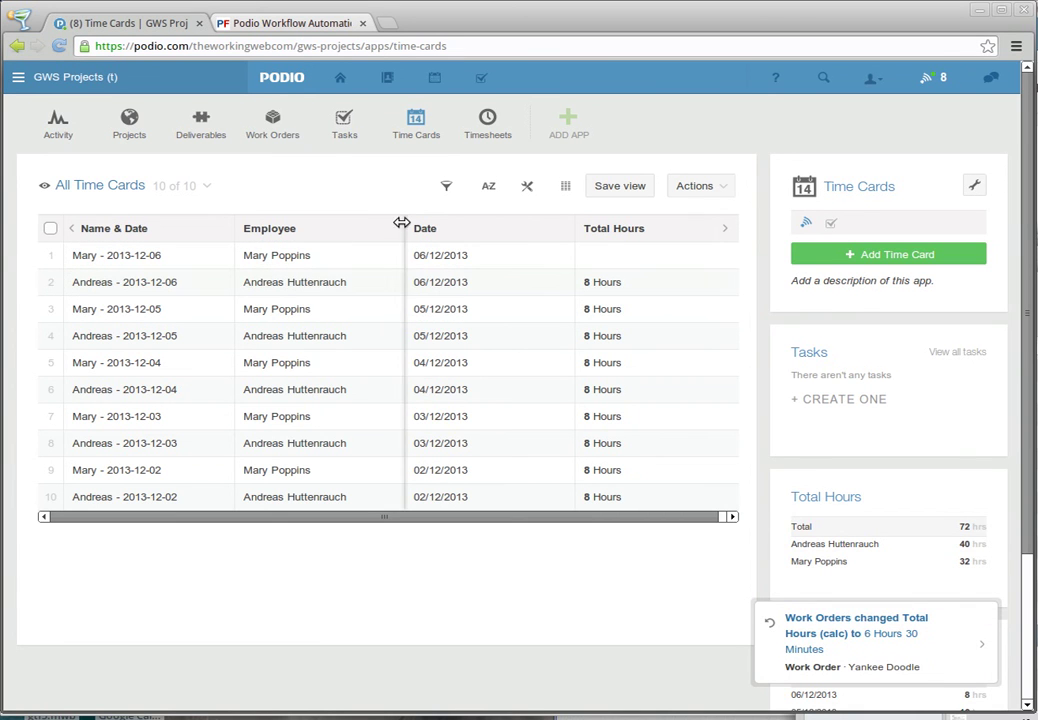
{"action": "left_click", "coordinate": [344, 125]}
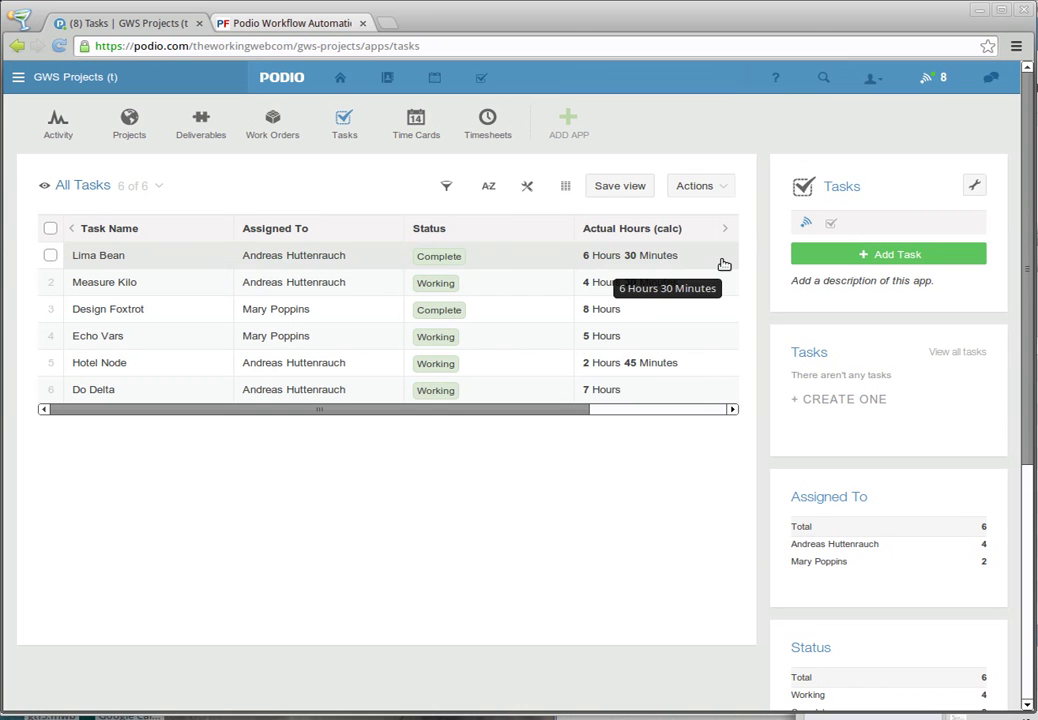
{"action": "left_click", "coordinate": [273, 130]}
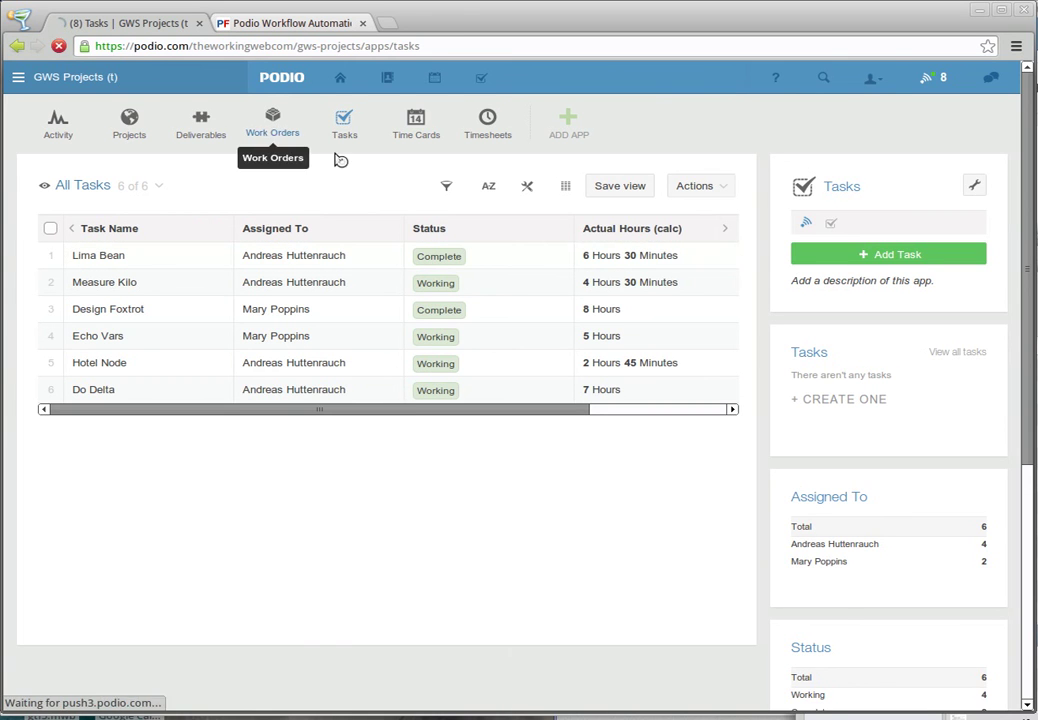